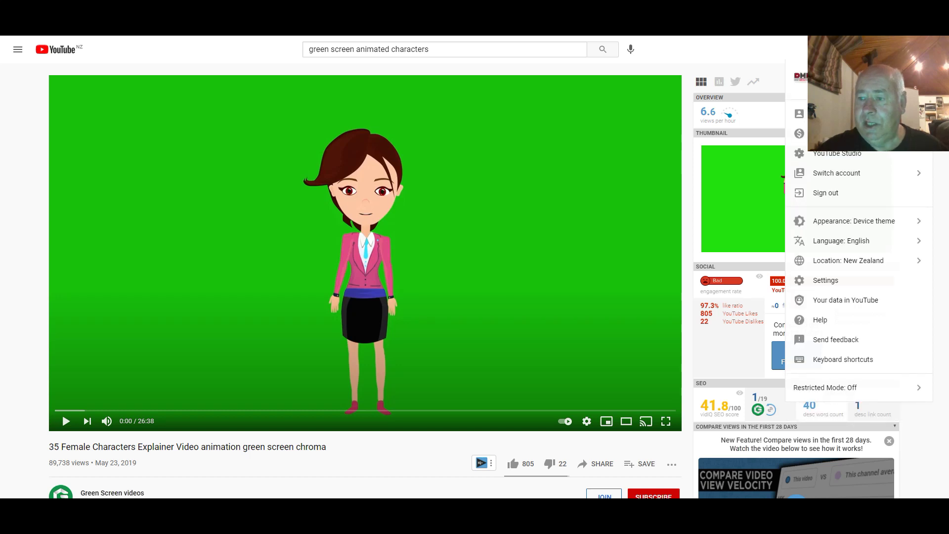
Step: Close the account menu and rerun the YouTube search for 'green screen animated characters'
key("Escape")
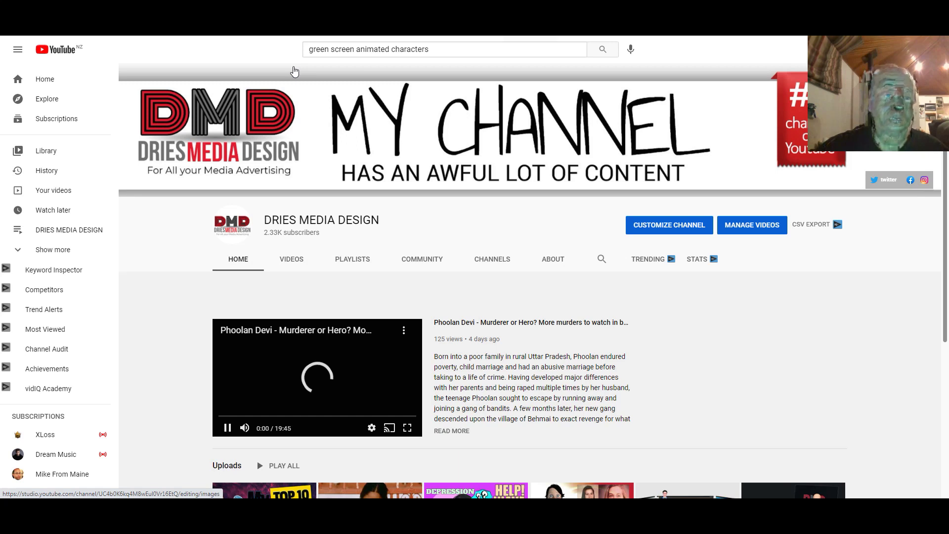
left_click(405, 49)
key("Return")
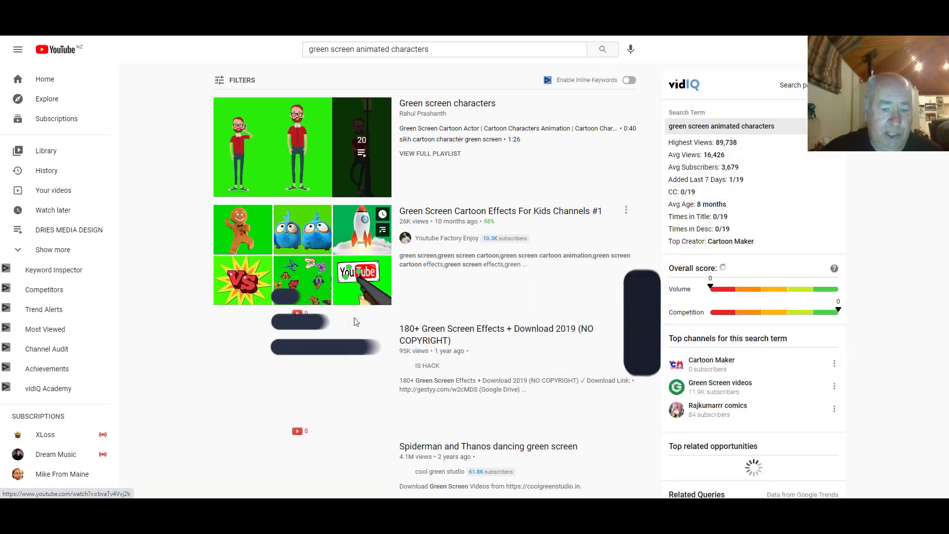
Step: Scroll the results to the 'Spiderman and Thanos dancing green screen' clip, then switch to 4K Video Downloader
scroll(356, 322, "down", 3)
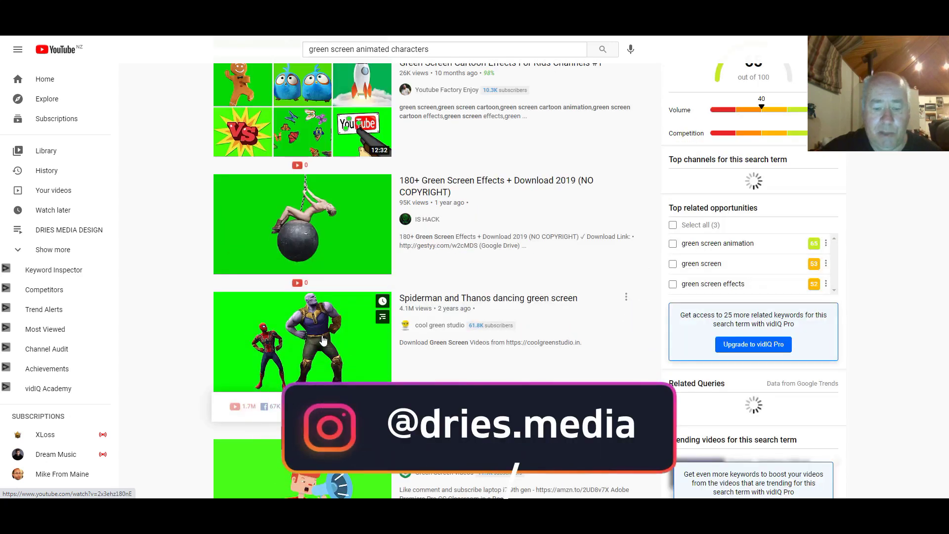
mouse_move(314, 335)
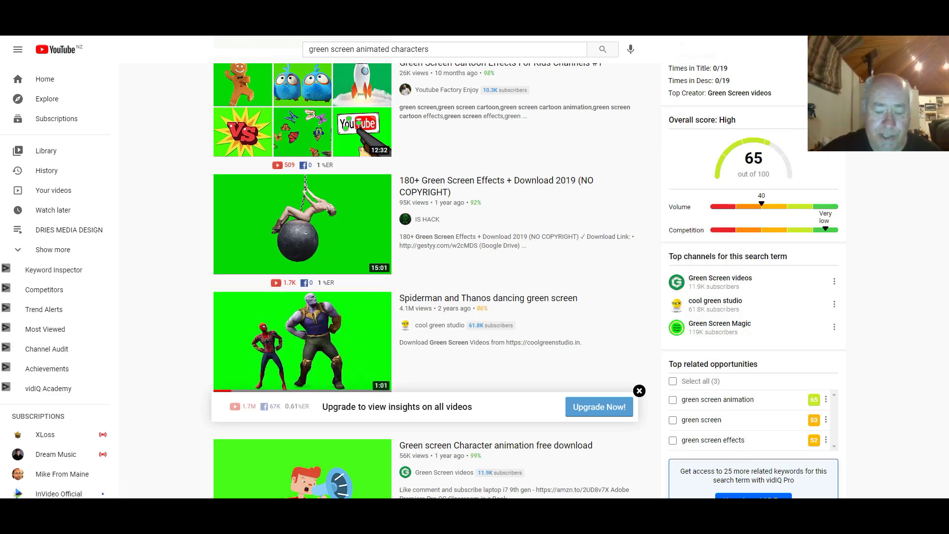
key("alt+Tab")
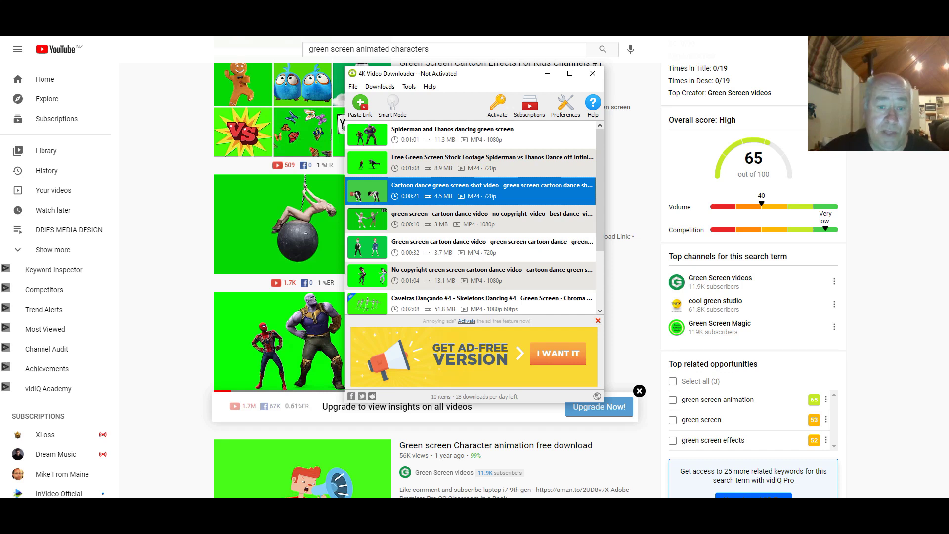
Step: Scroll through 4K Video Downloader's list of green-screen dance clips
mouse_move(458, 509)
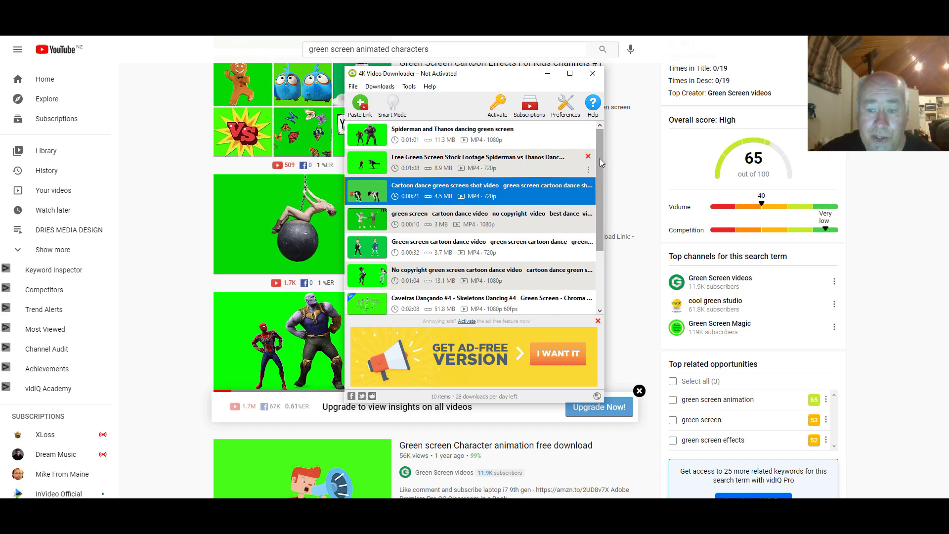
left_click_drag(600, 164, 598, 143)
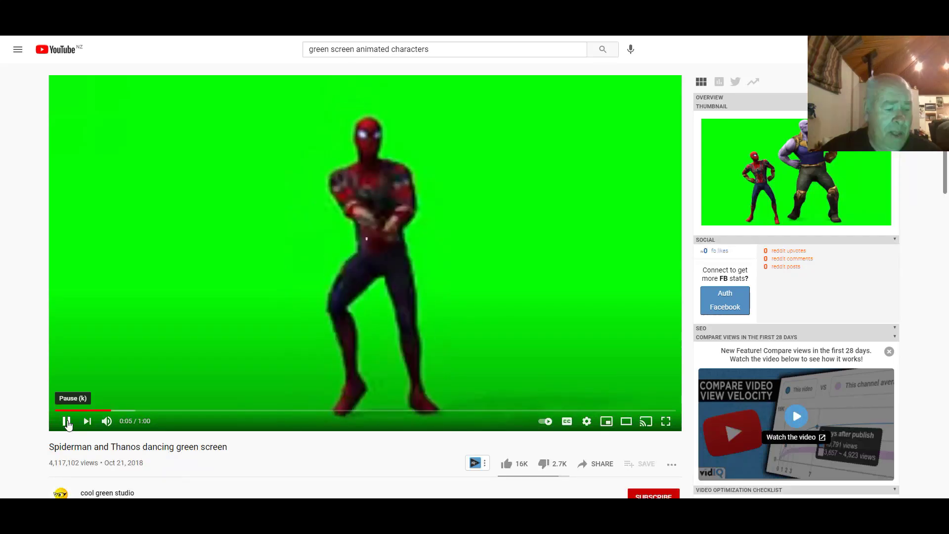
Step: Pause the Spiderman and Thanos video at 0:06 and switch back to 4K Video Downloader
left_click(252, 387)
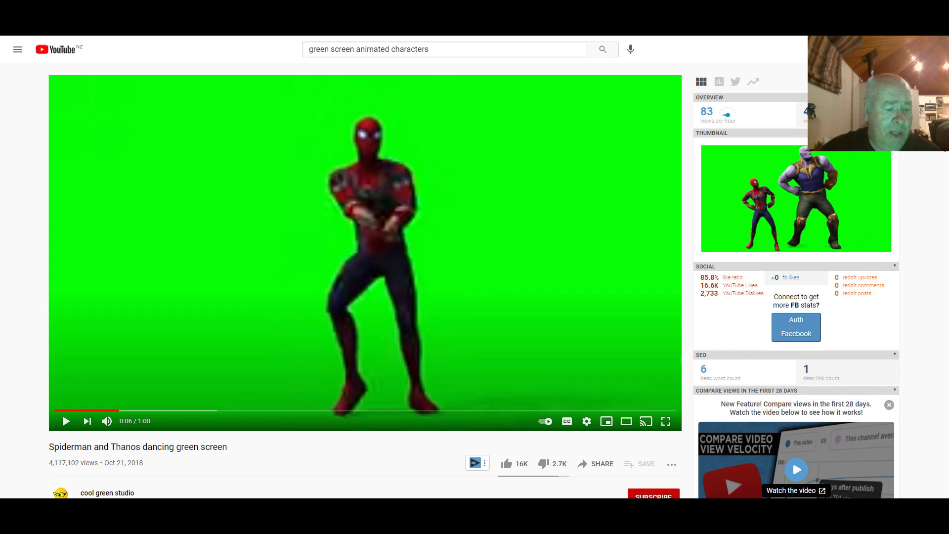
key("alt+Tab")
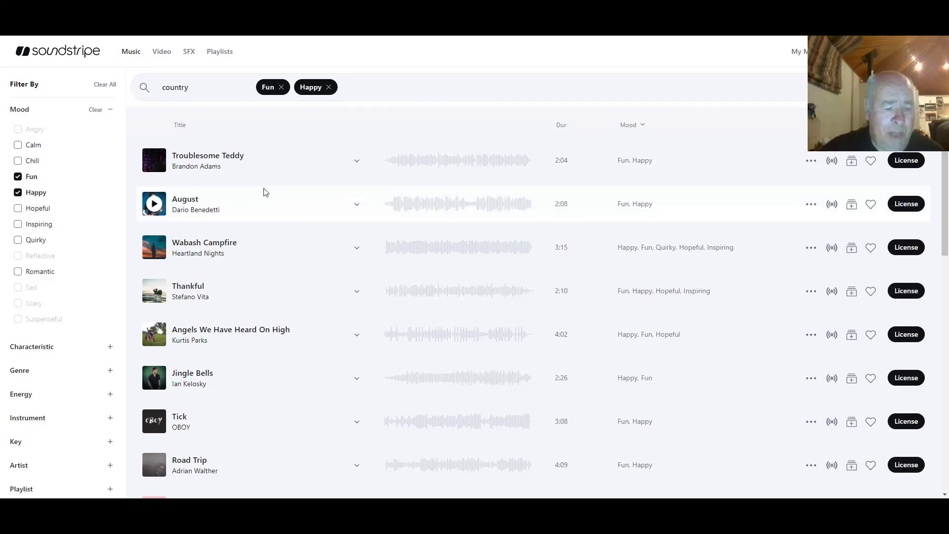
Step: Browse the Fun and Happy country tracks, then return to the Video Creator page
scroll(263, 192, "down", 2)
scroll(263, 191, "down", 2)
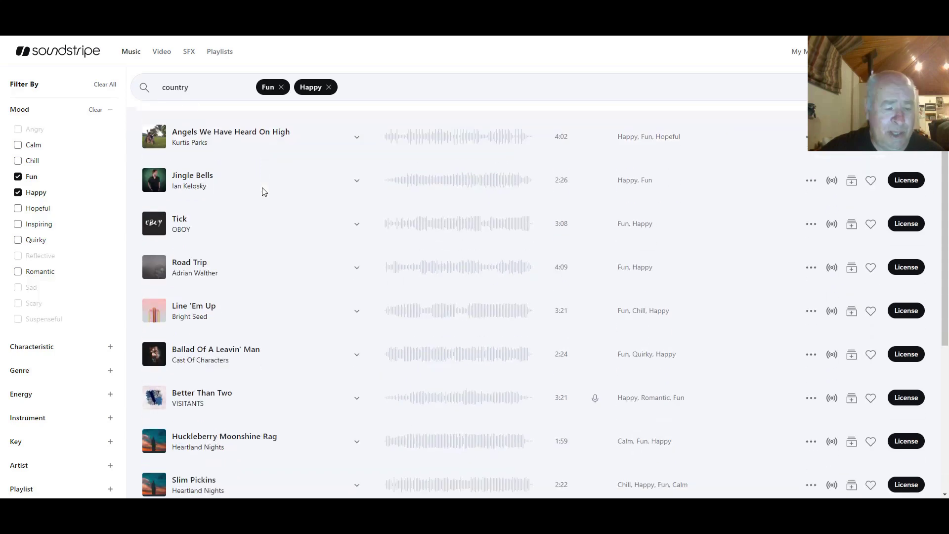
scroll(262, 190, "down", 1)
scroll(260, 188, "up", 2)
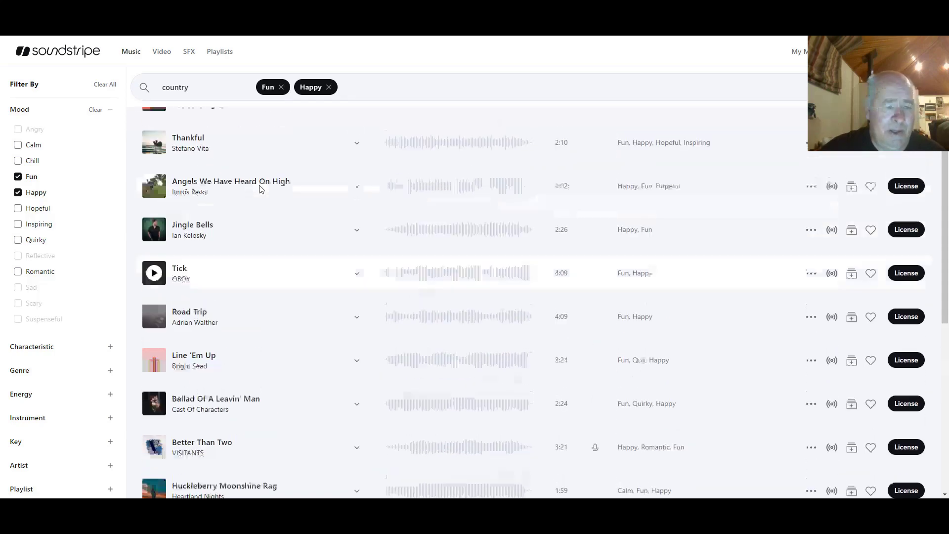
scroll(258, 188, "up", 3)
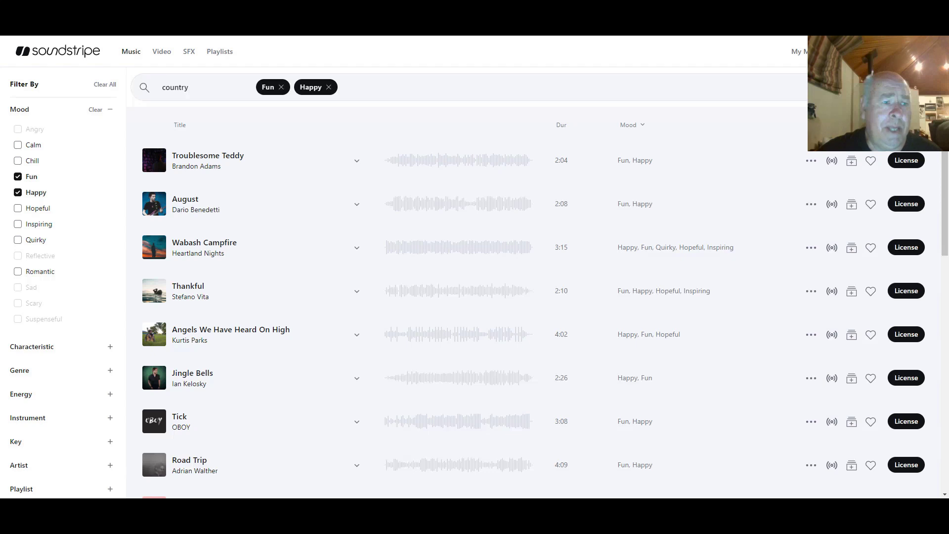
left_click(207, 43)
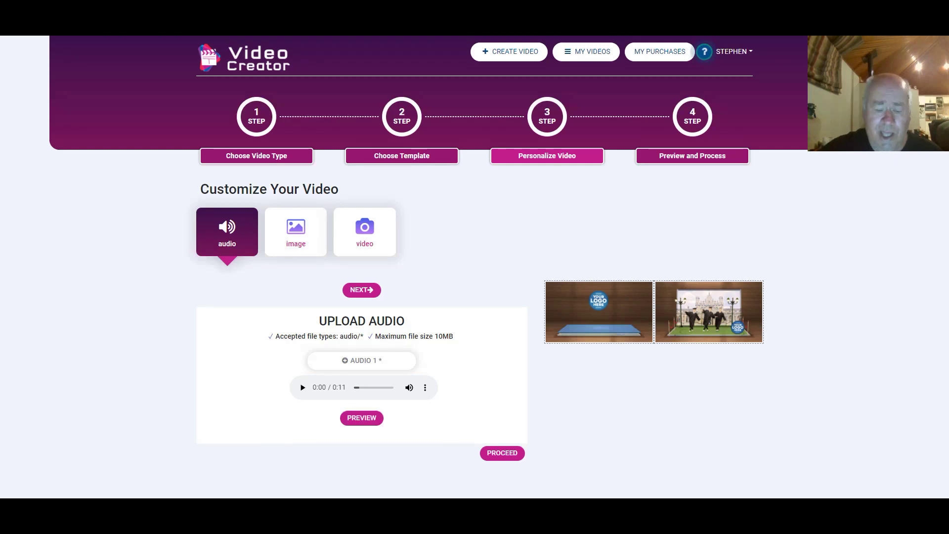
Step: Bring up 4K Video Downloader from the taskbar and hide it again
left_click(461, 533)
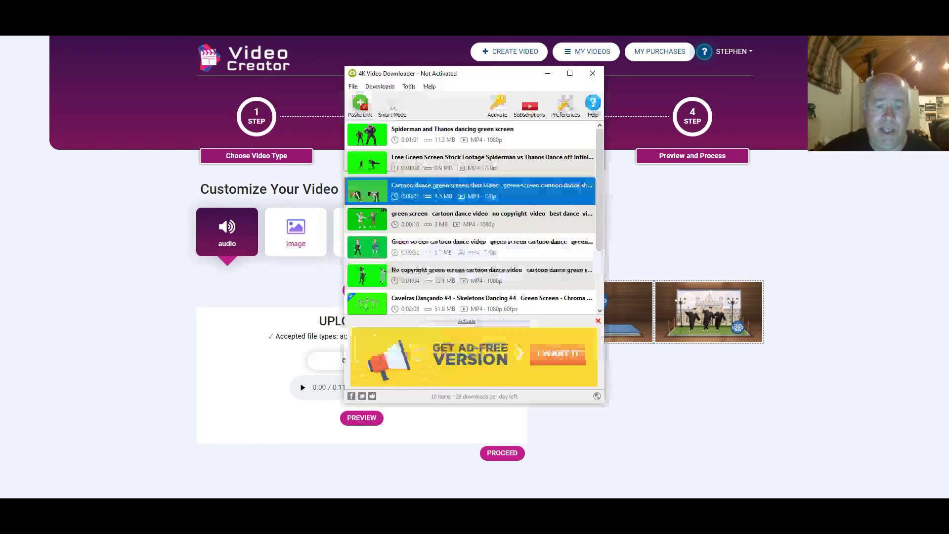
left_click(615, 467)
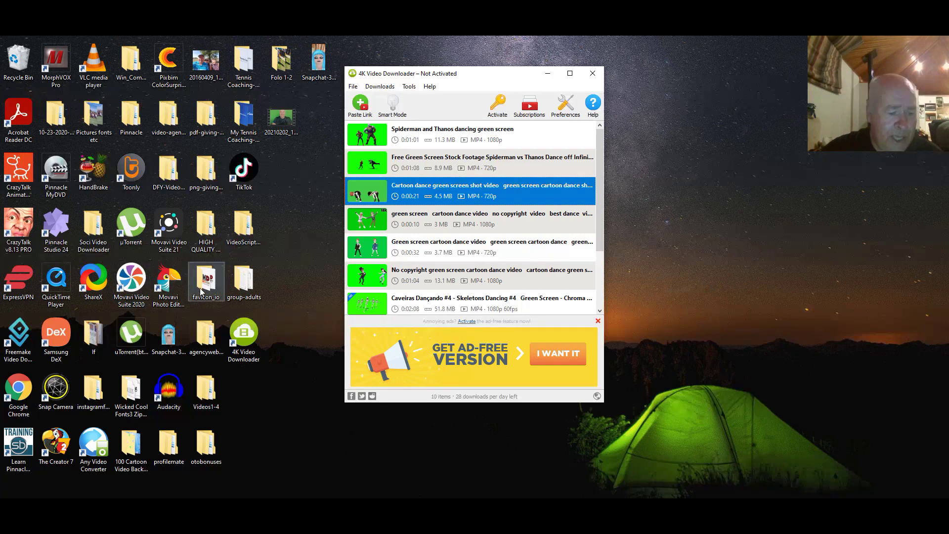
Step: Launch Audacity from its desktop icon and dismiss the 'How to get help' notice
left_click(171, 388)
double_click(171, 387)
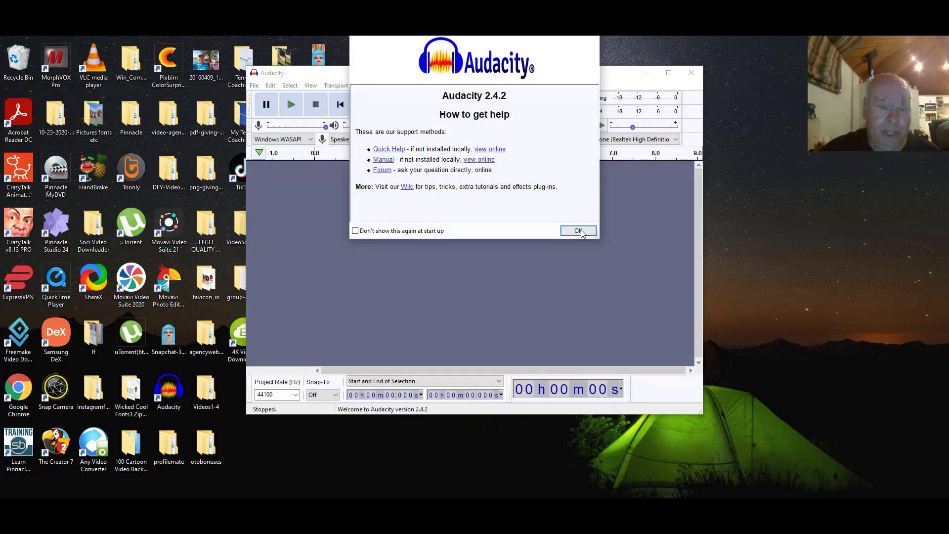
left_click(576, 230)
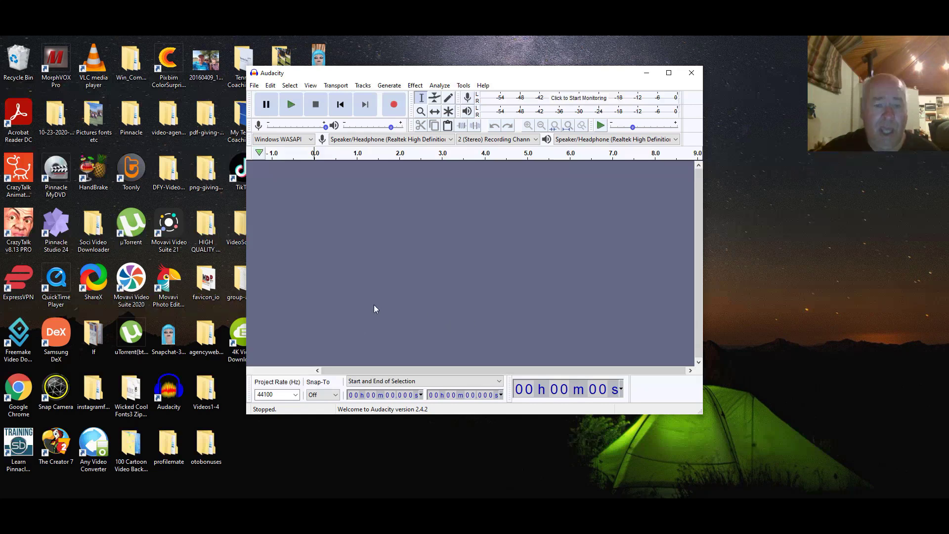
left_click(256, 86)
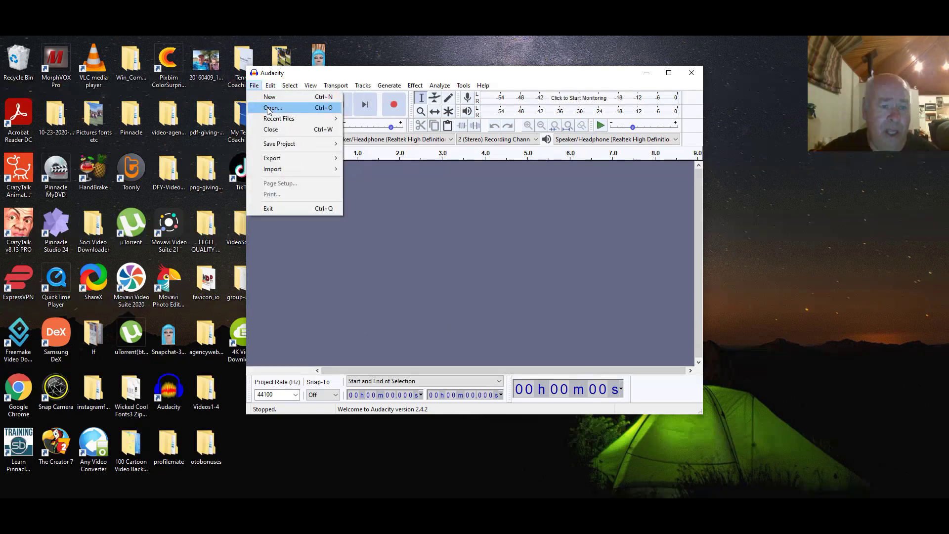
Step: Open Dreamlamp_Good_Times_Rollin_background_vocals_0_14 from This PC > Documents > Audacity
left_click(268, 108)
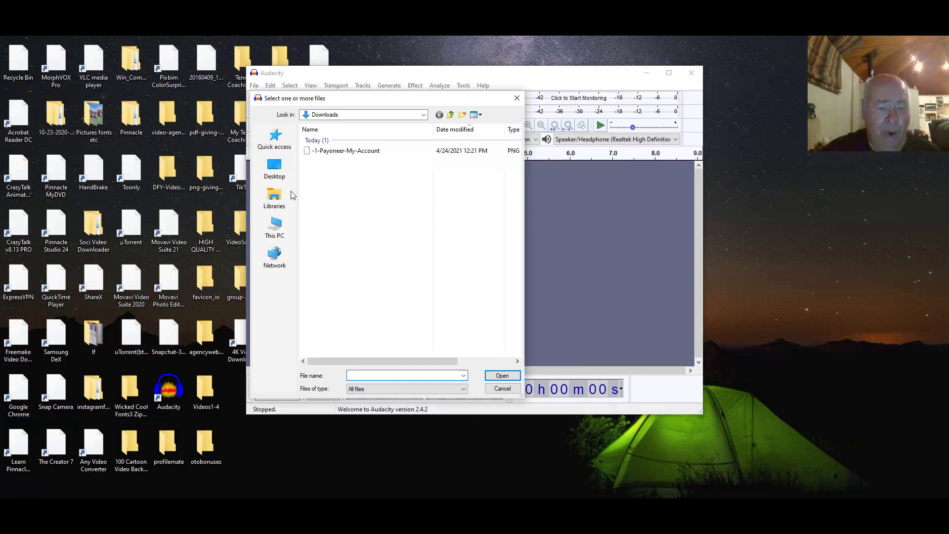
left_click(289, 225)
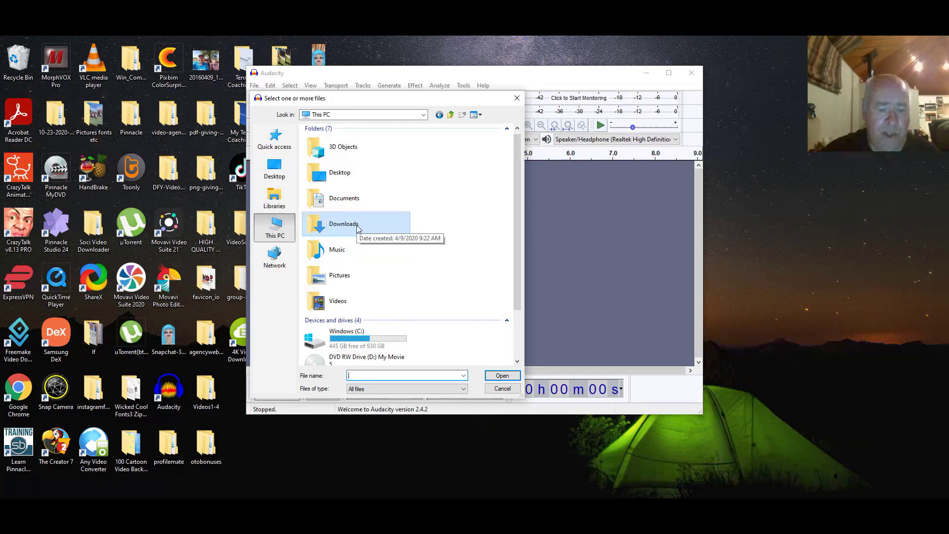
left_click(345, 198)
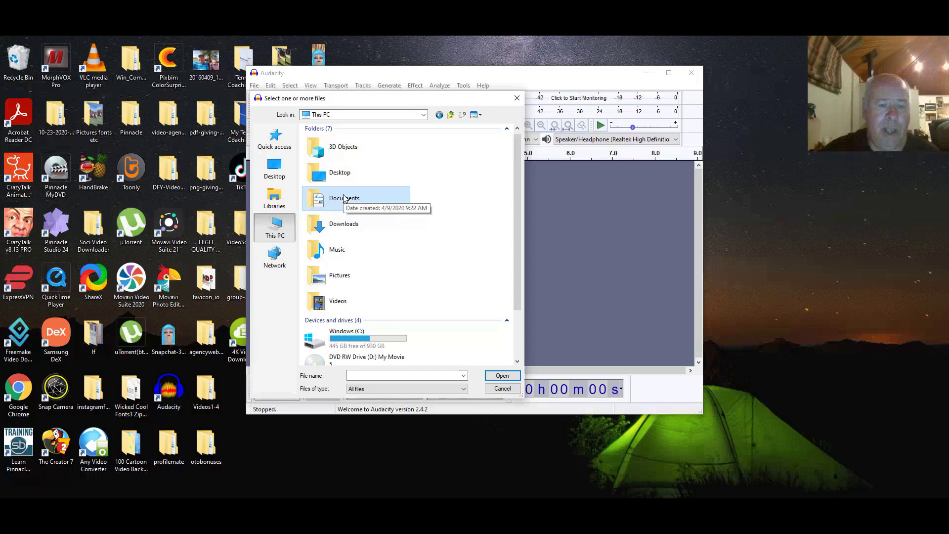
double_click(344, 198)
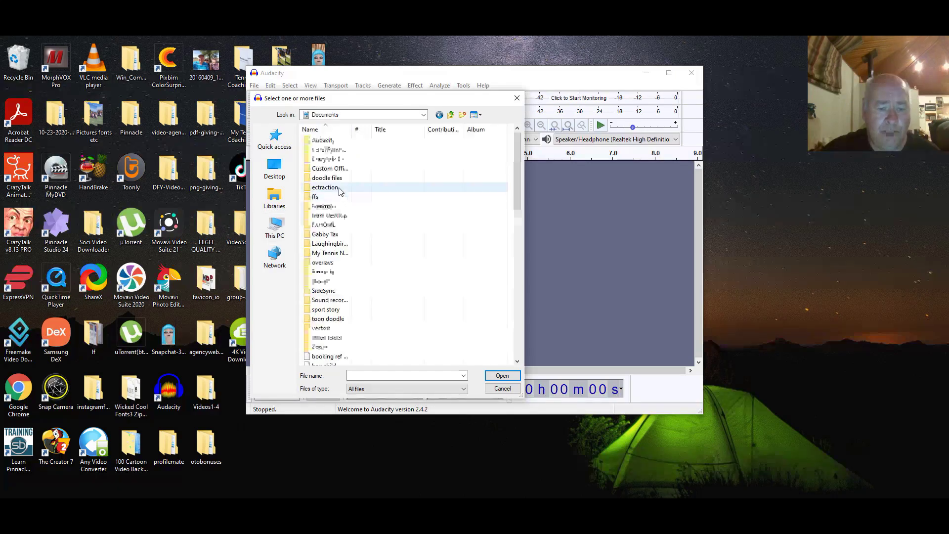
double_click(321, 142)
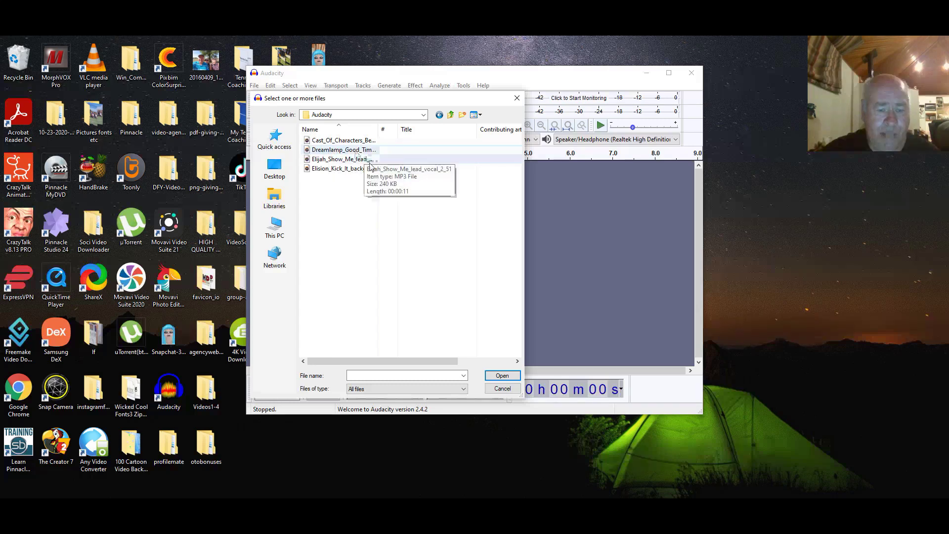
left_click(330, 152)
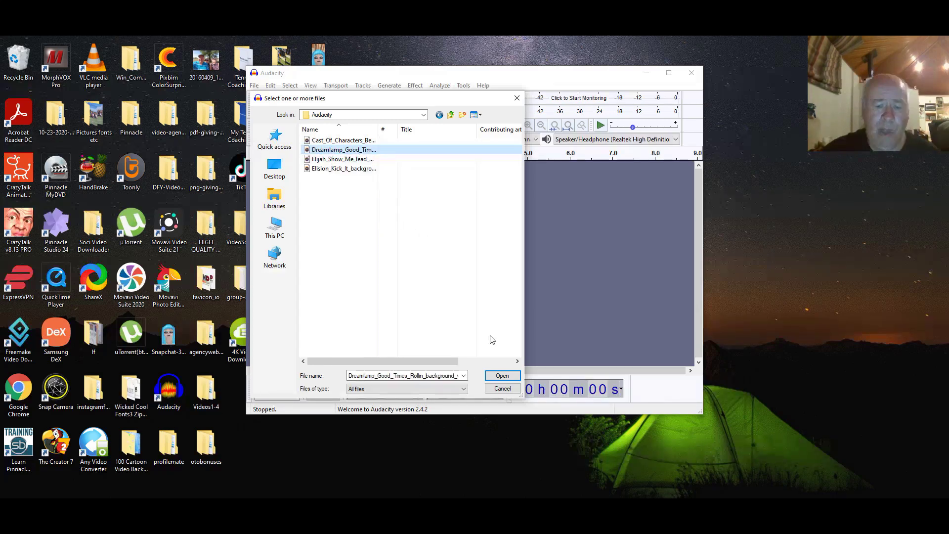
key("Return")
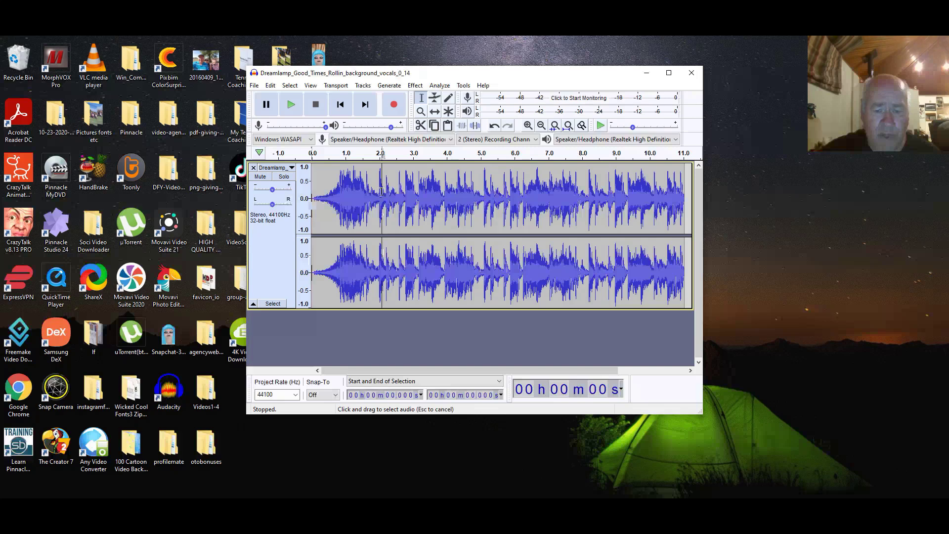
Step: Select the audio from about 2.08 s to 4.90 s, then minimize Audacity
left_click_drag(383, 198, 477, 207)
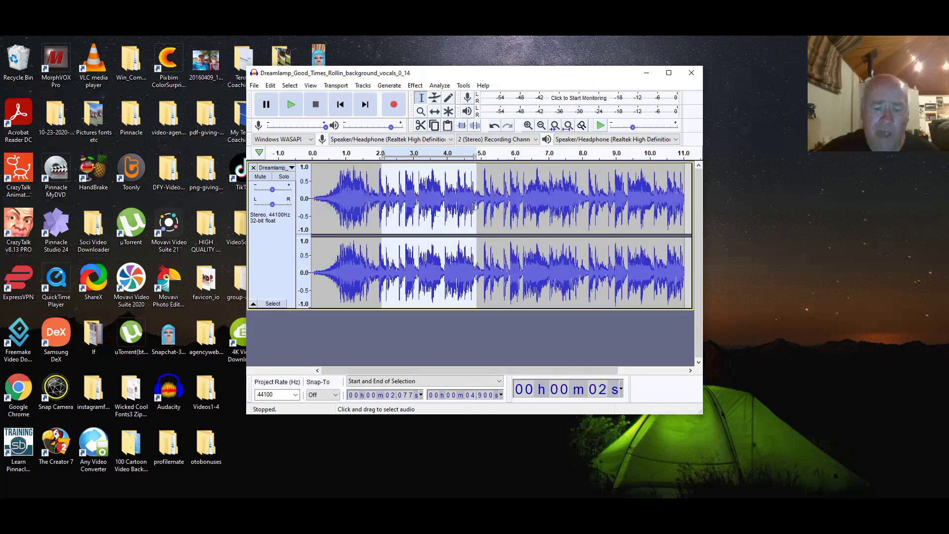
left_click(646, 76)
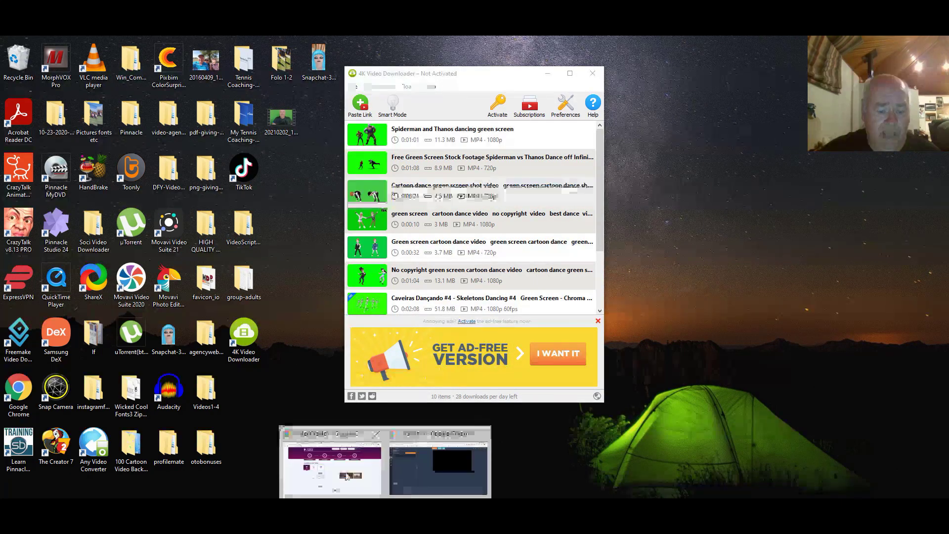
Step: Switch back to the Chrome window showing Video Creator's Customize Your Video audio step
left_click(337, 463)
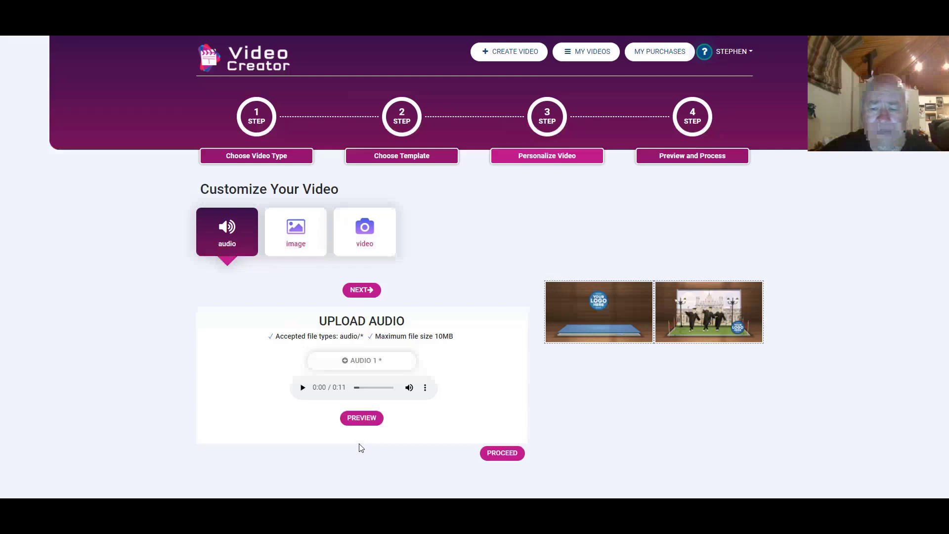